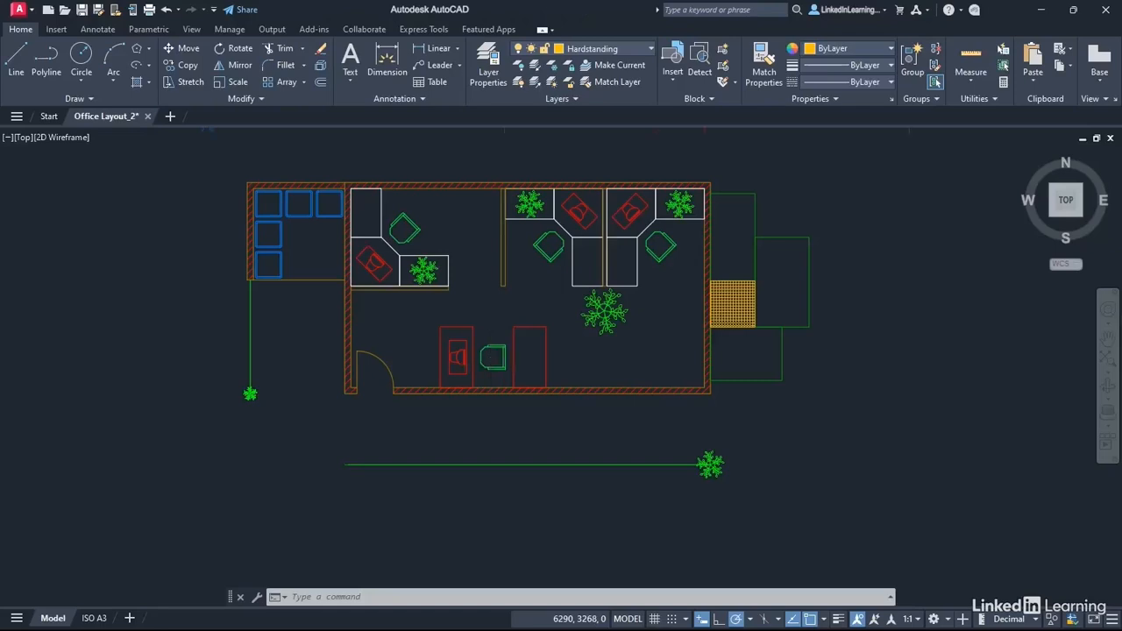
- Fillet the upper-left corner of the reception desk with the computer, using a radius of 150 and the Multiple option
scroll(492, 359, "up", 4)
scroll(492, 359, "up", 2)
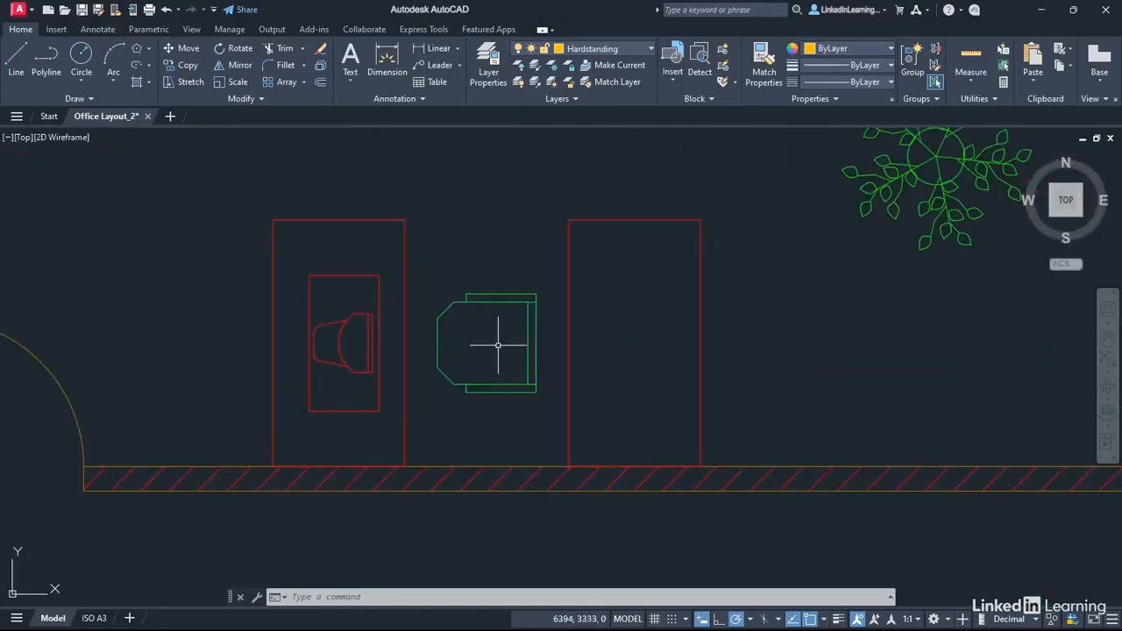
mouse_move(508, 205)
middle_mouse_down()
mouse_move(513, 222)
mouse_move(563, 249)
mouse_move(584, 238)
middle_mouse_up()
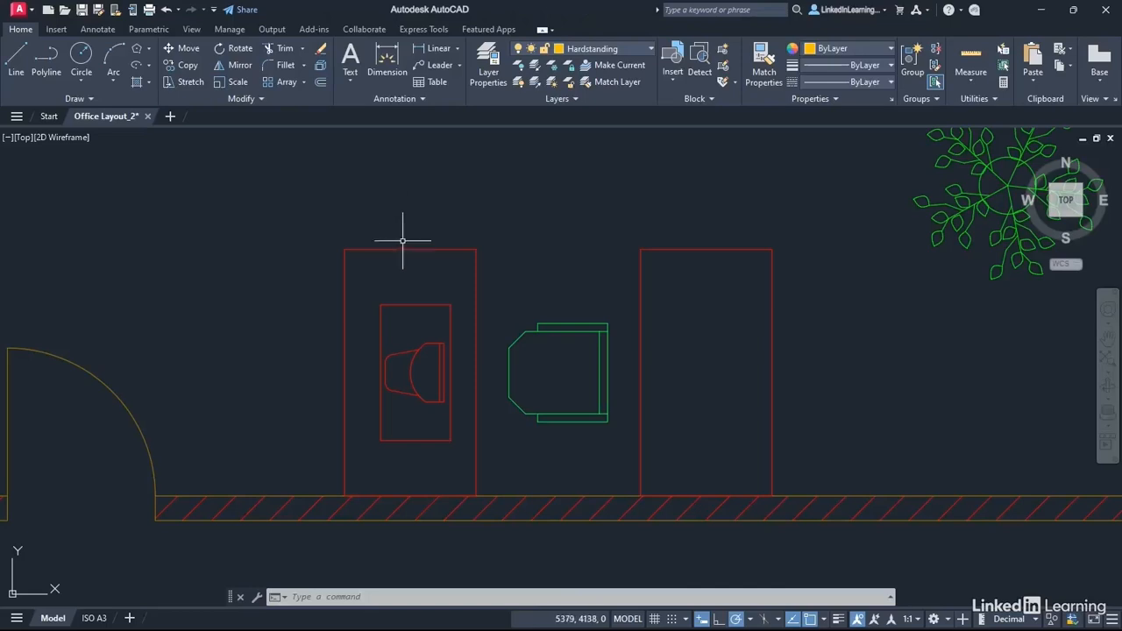
mouse_move(414, 248)
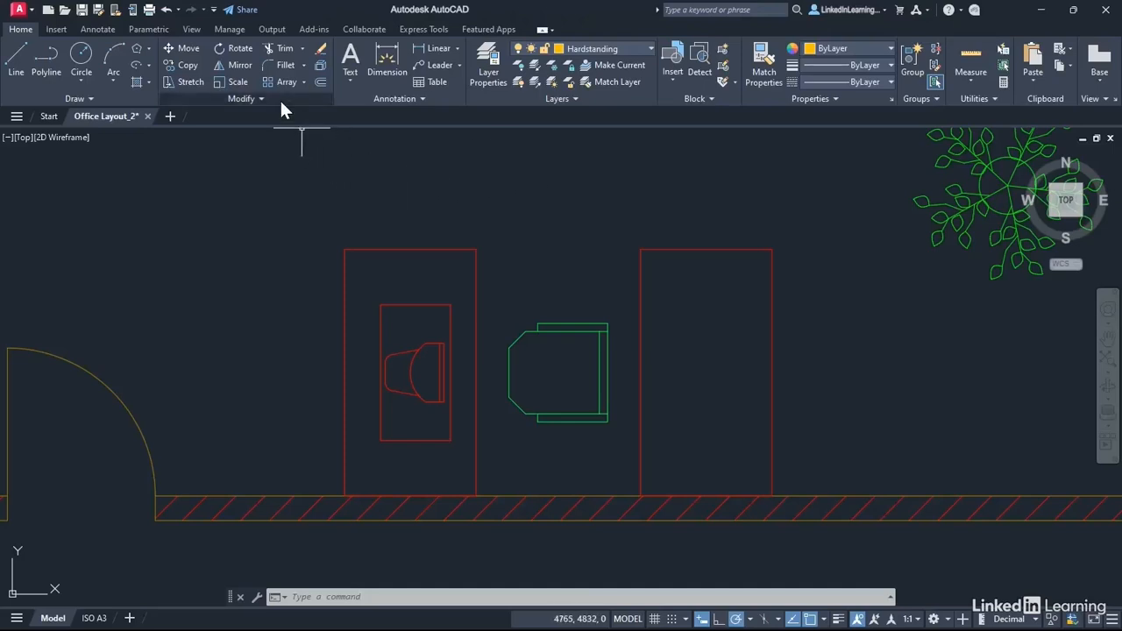
left_click(304, 65)
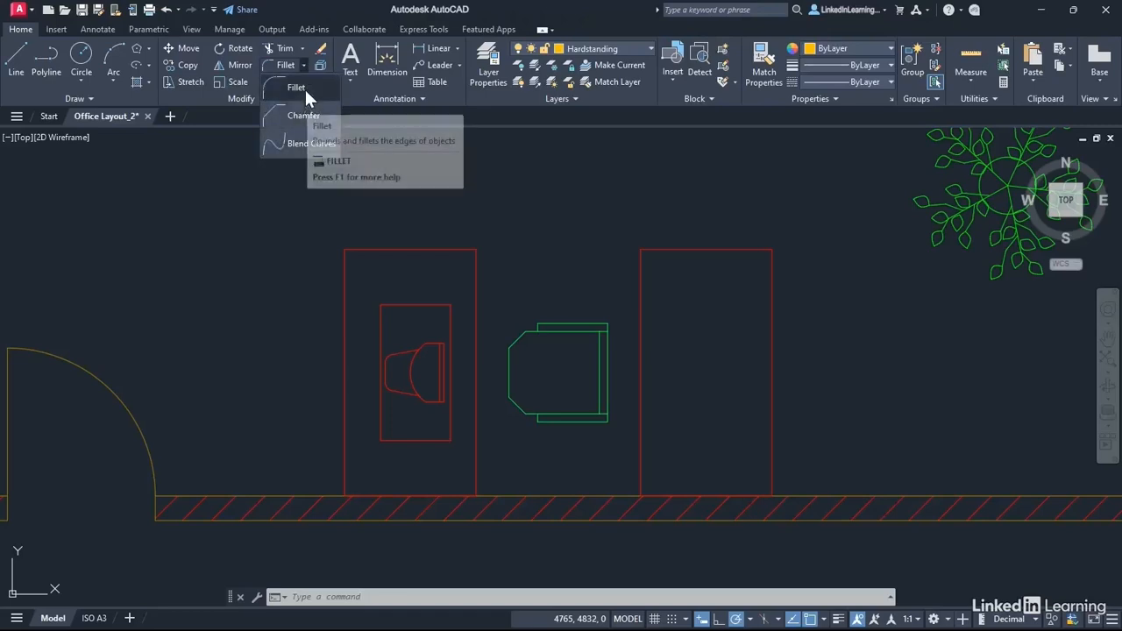
left_click(305, 90)
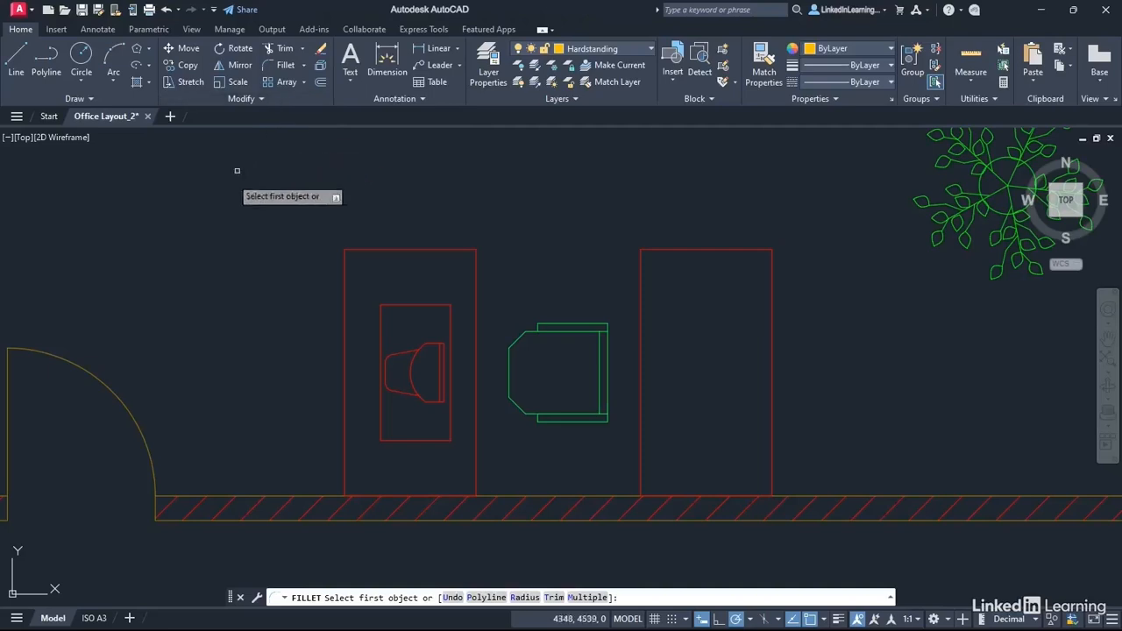
right_click(202, 222)
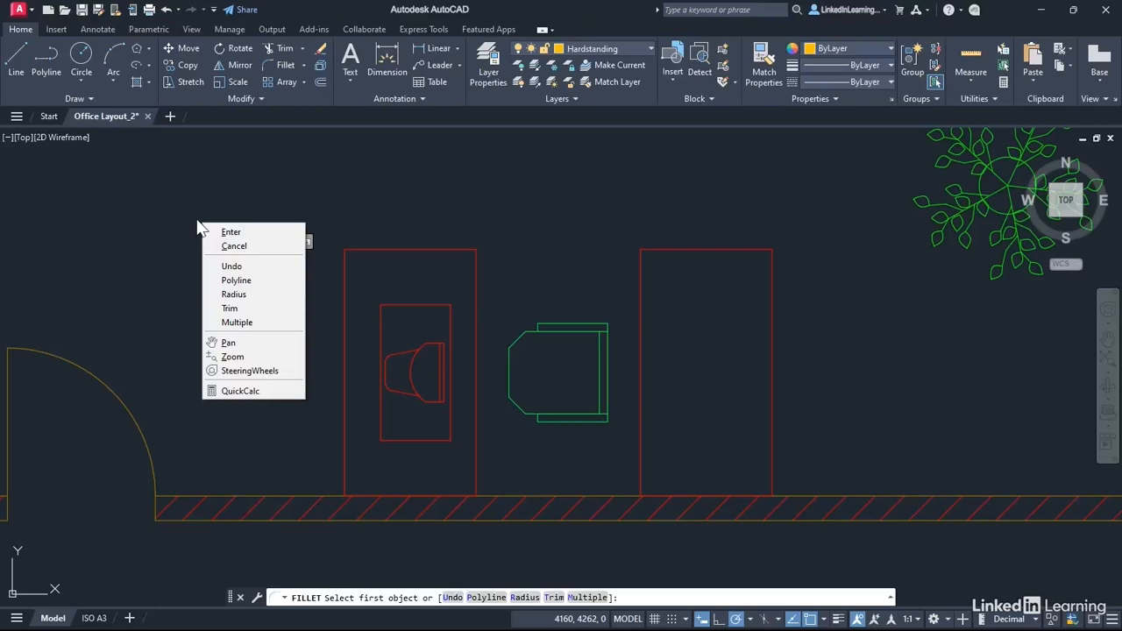
left_click(257, 296)
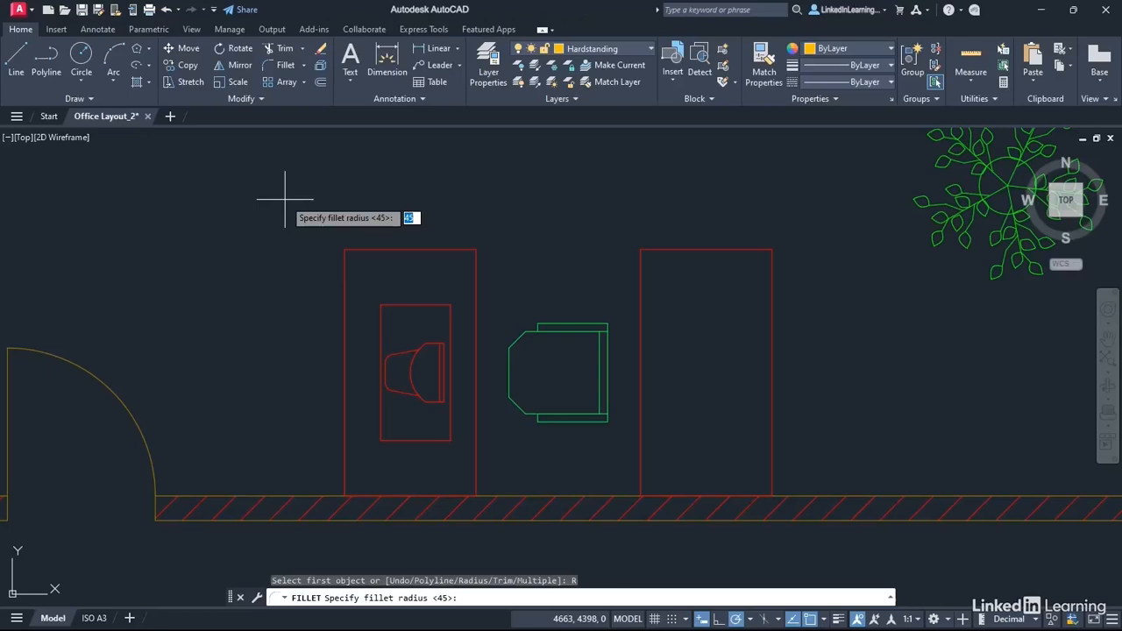
type("150")
key("Return")
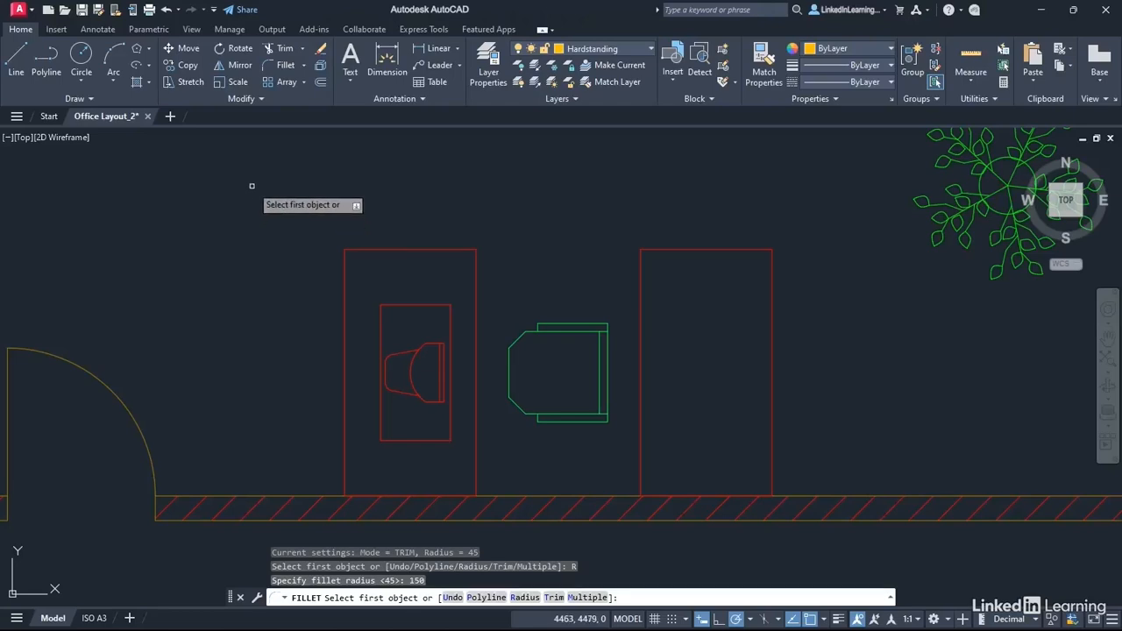
right_click(252, 186)
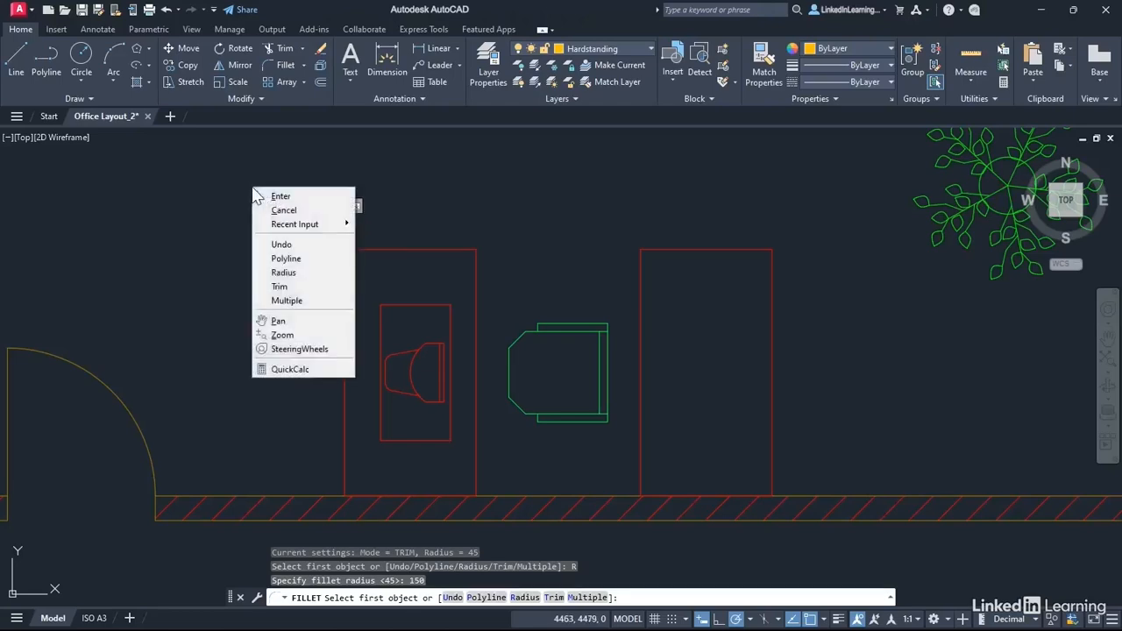
left_click(285, 300)
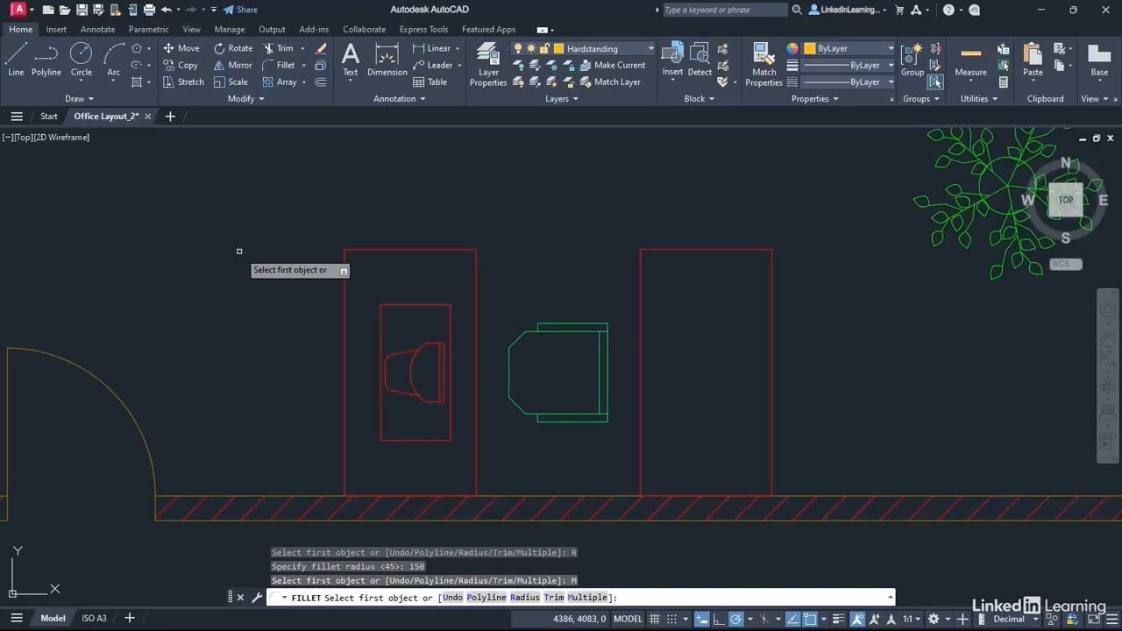
left_click(343, 276)
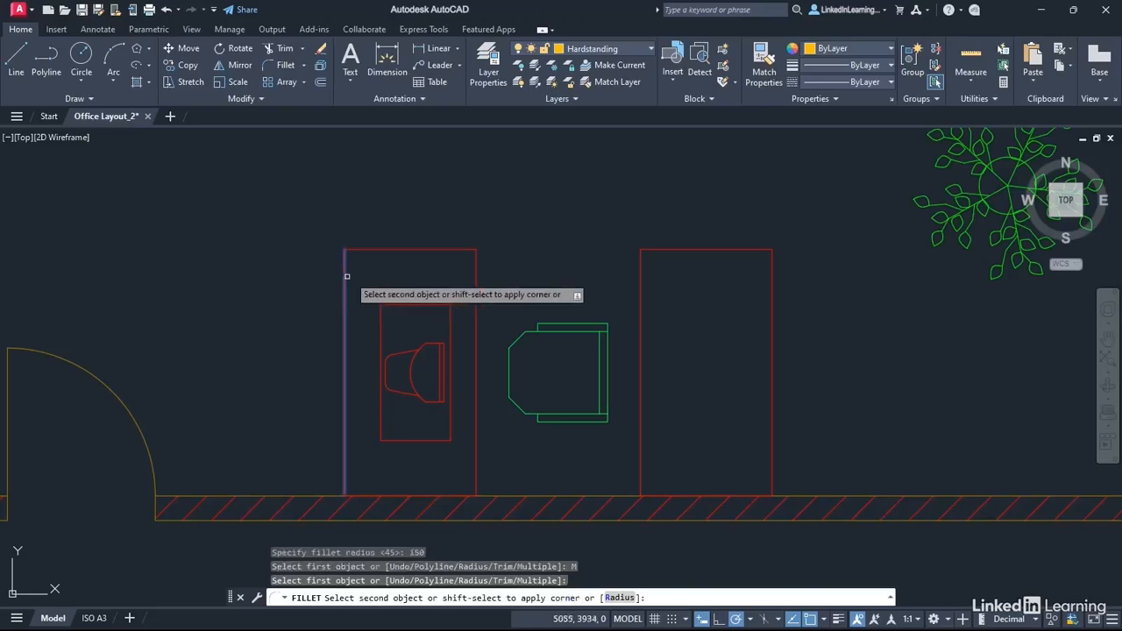
left_click(382, 249)
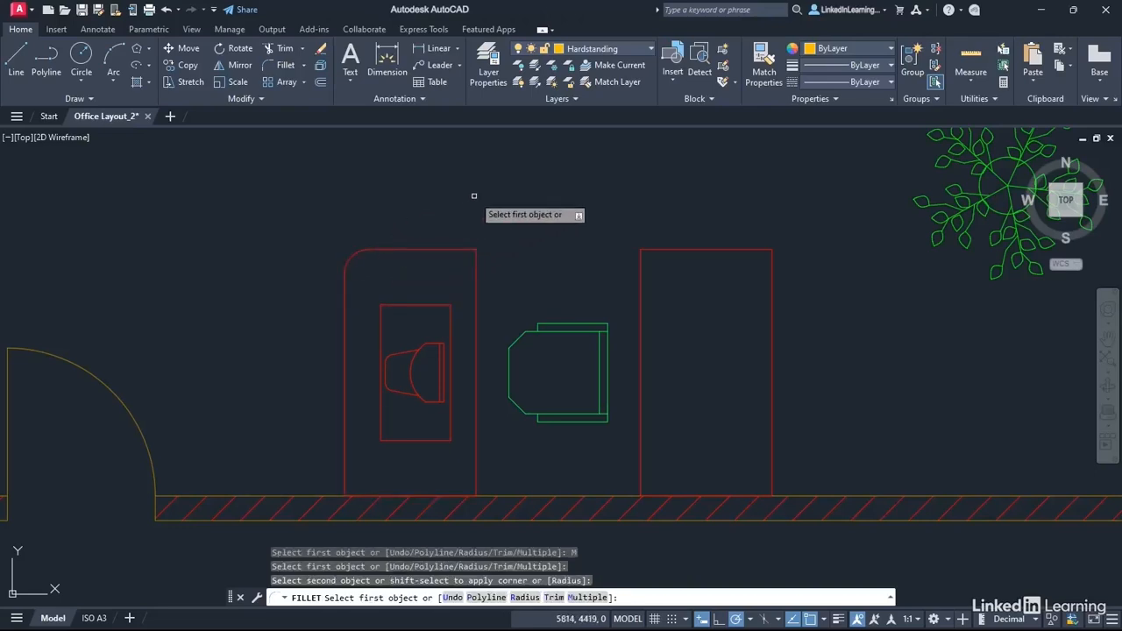
- Fillet the upper-right corner of the computer desk with the same radius and finish the Fillet command
left_click(461, 252)
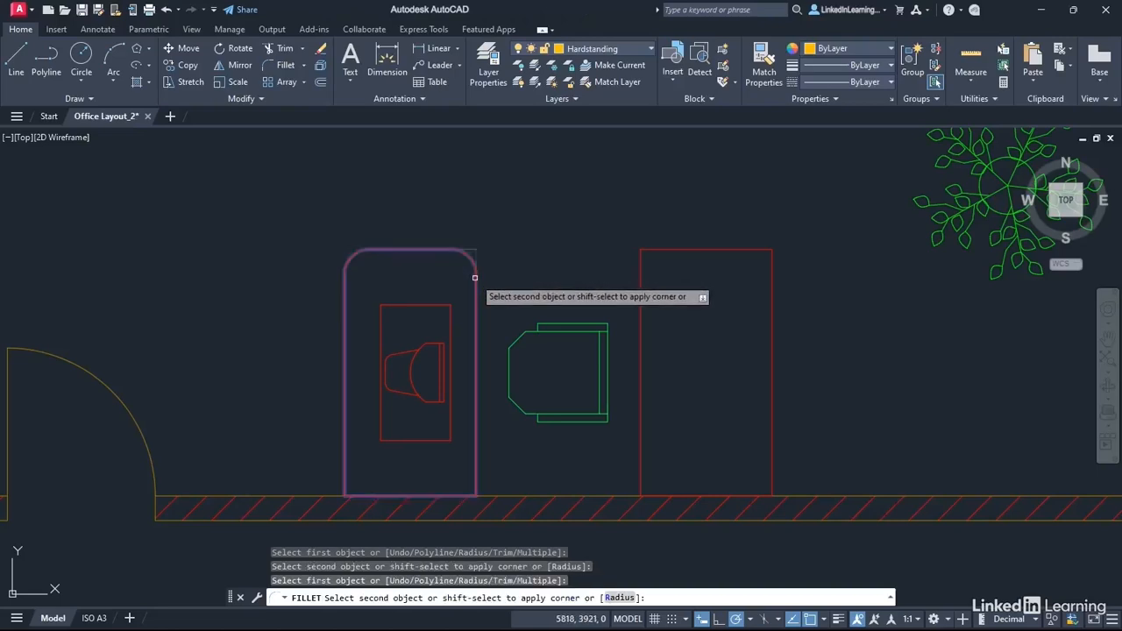
left_click(475, 276)
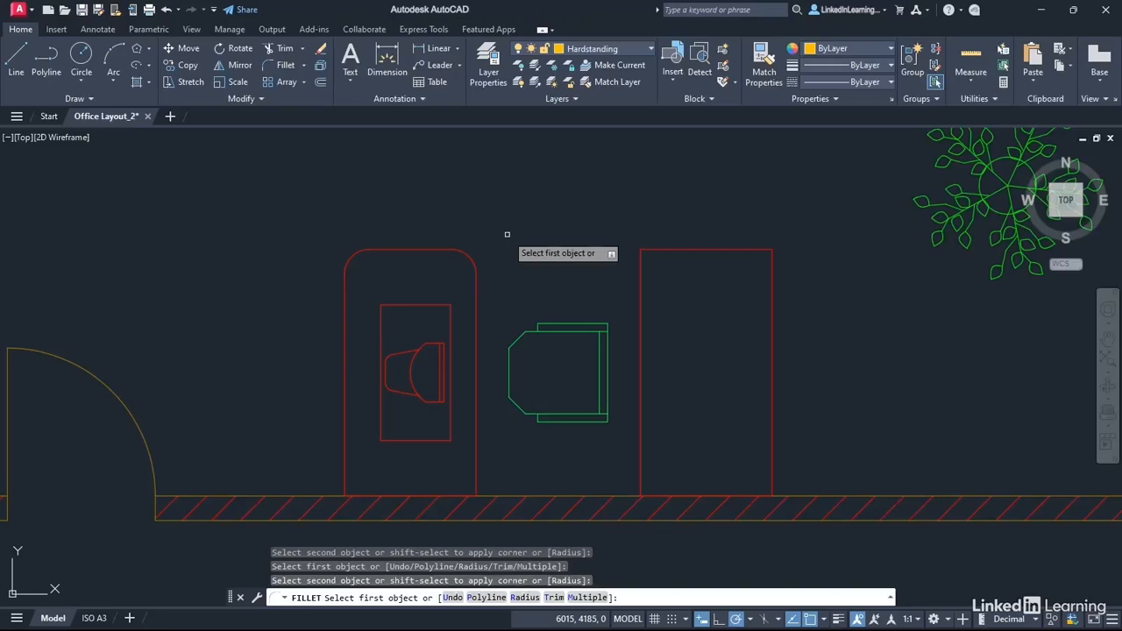
key("Return")
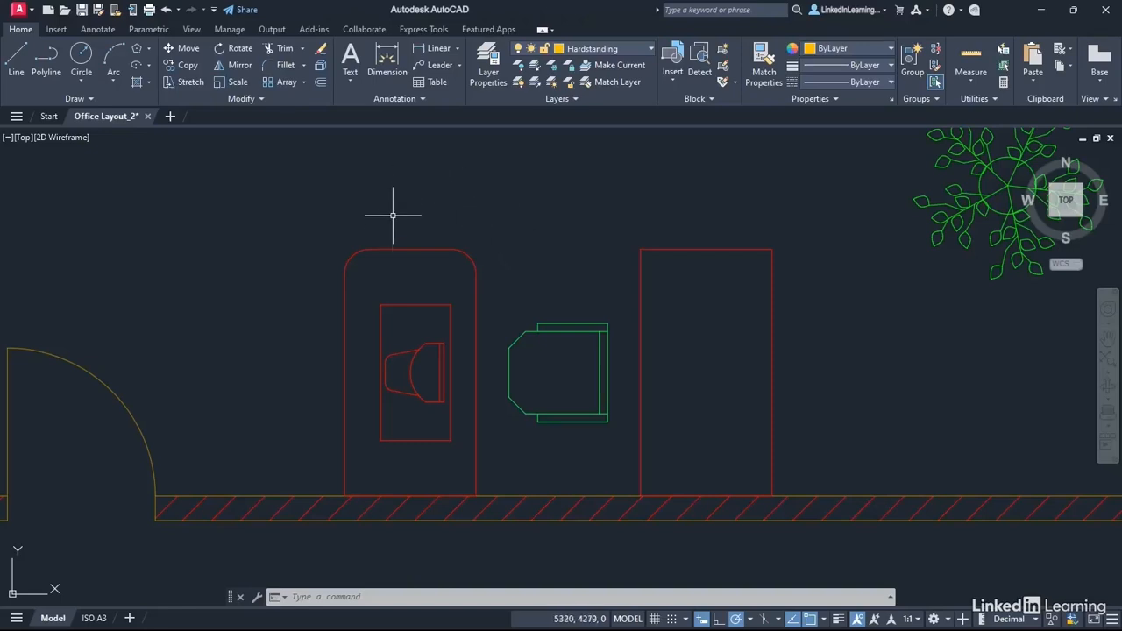
- Chamfer the upper-left corner of the empty desk beside the chair, with both distances 150 and the Multiple option
mouse_move(402, 249)
left_click(302, 65)
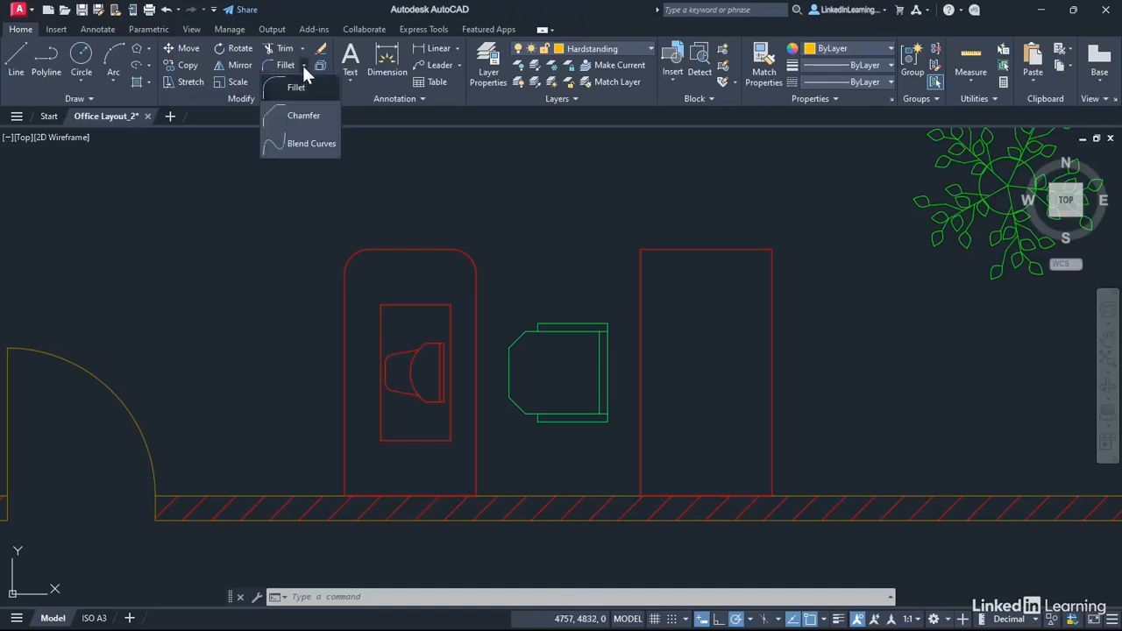
left_click(303, 121)
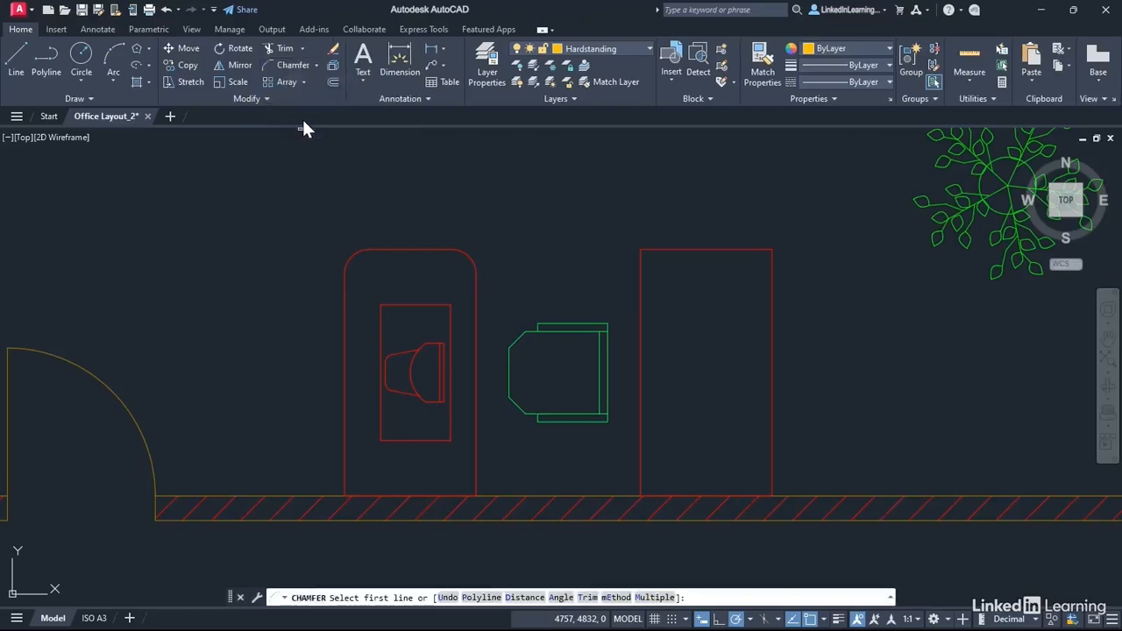
right_click(562, 170)
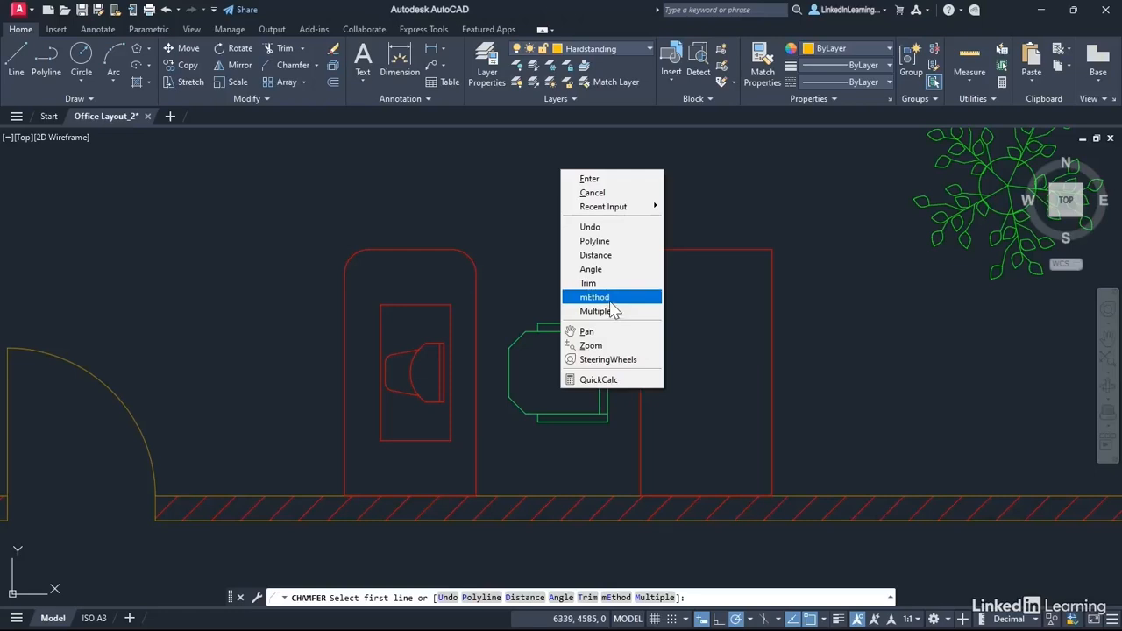
left_click(605, 256)
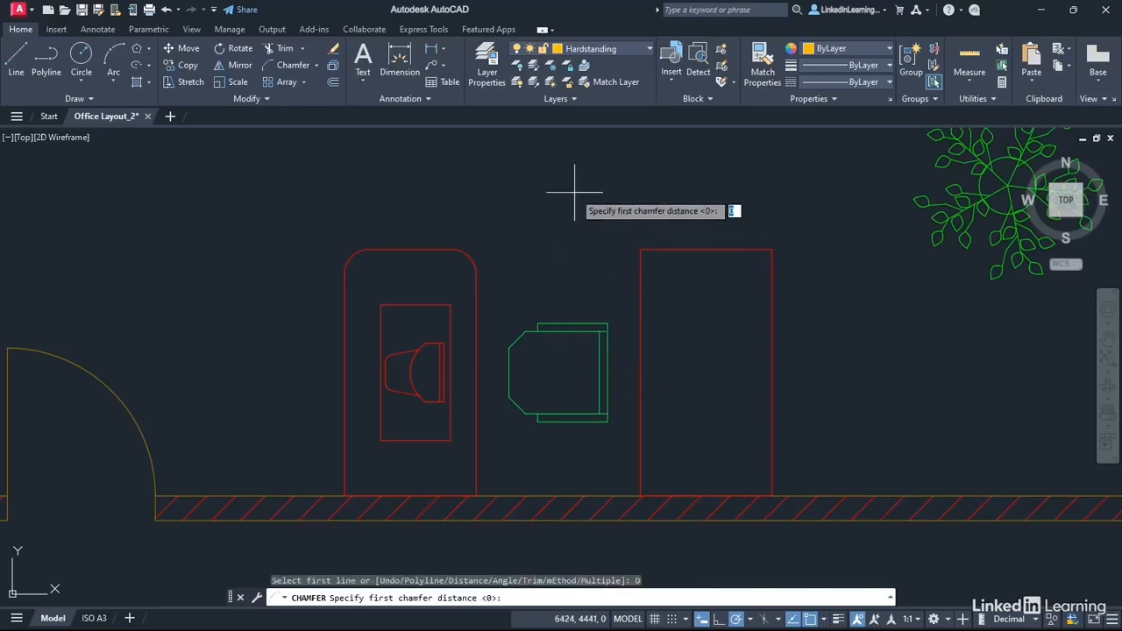
type("150")
key("Return")
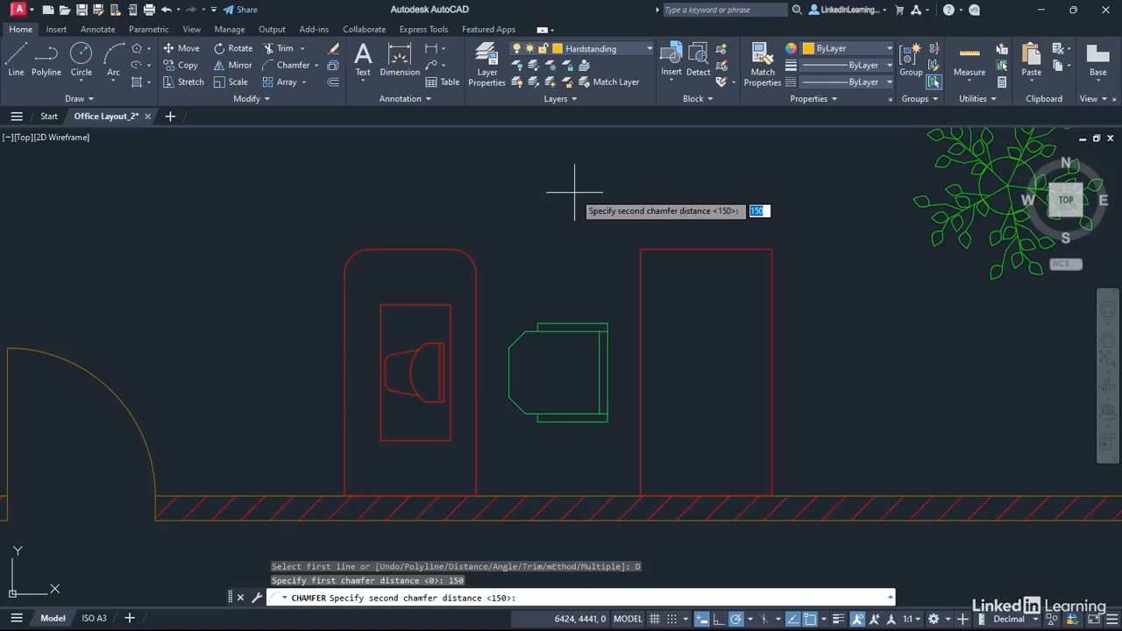
key("Return")
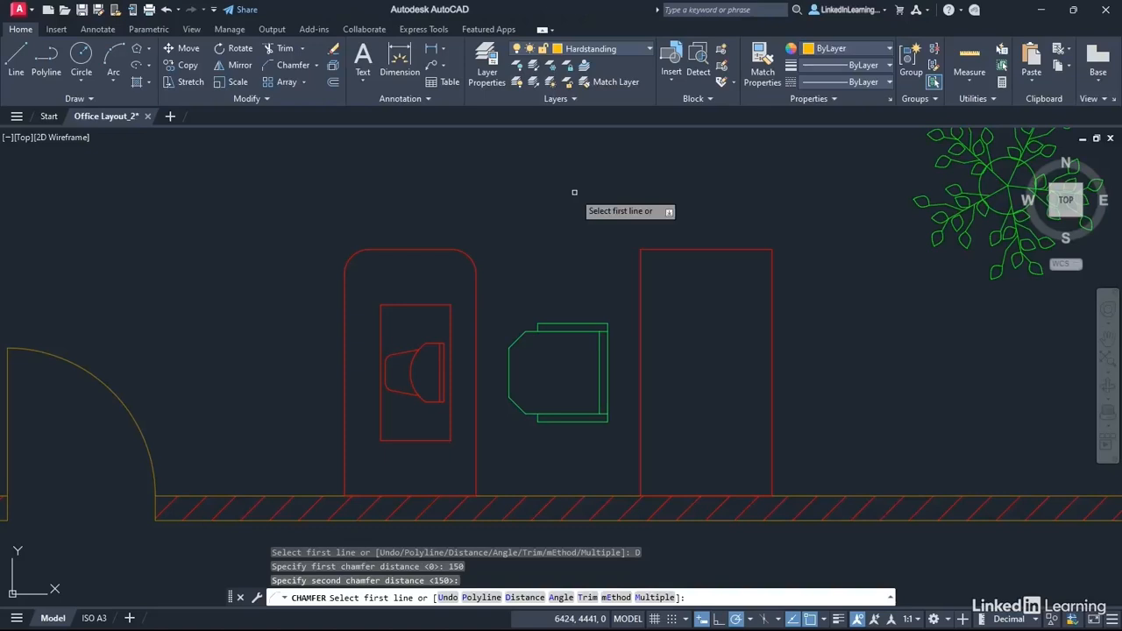
right_click(576, 182)
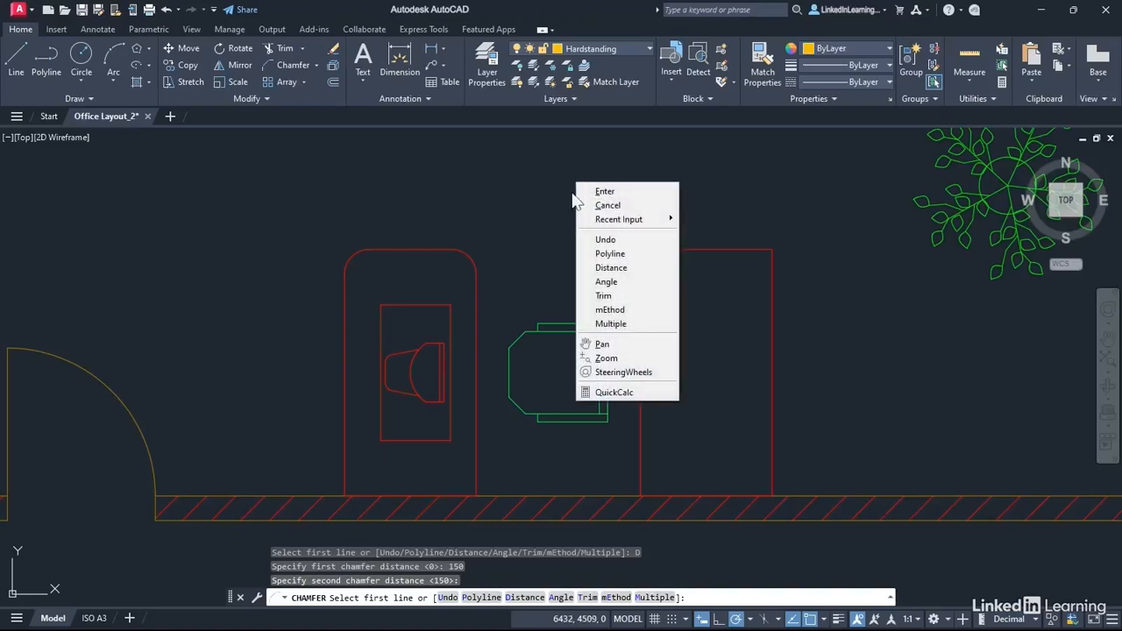
left_click(608, 323)
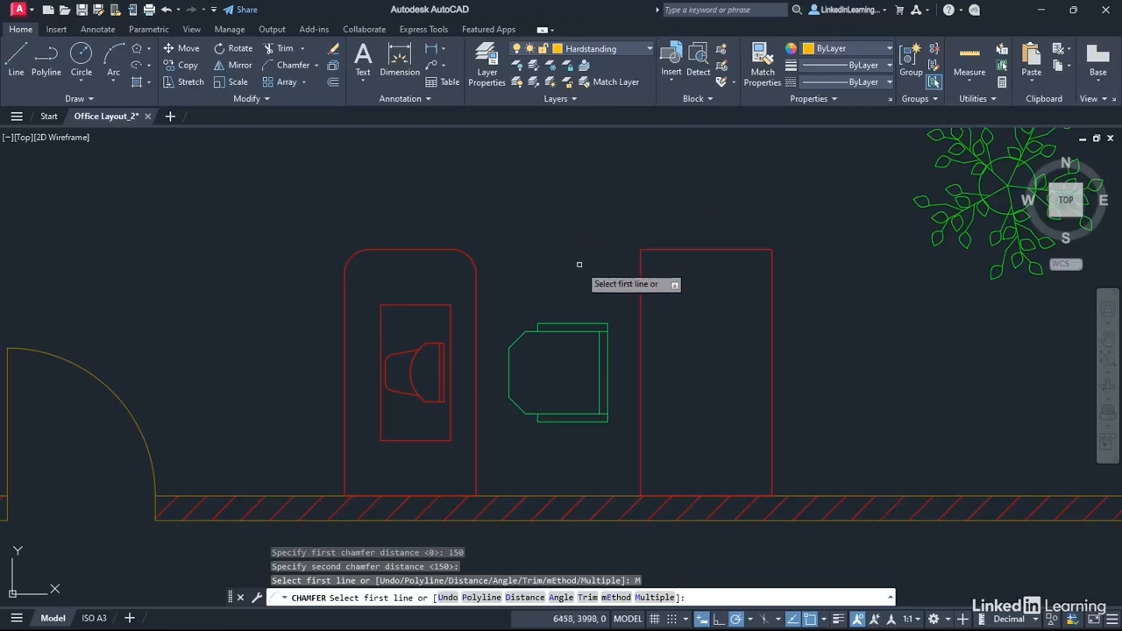
left_click(641, 279)
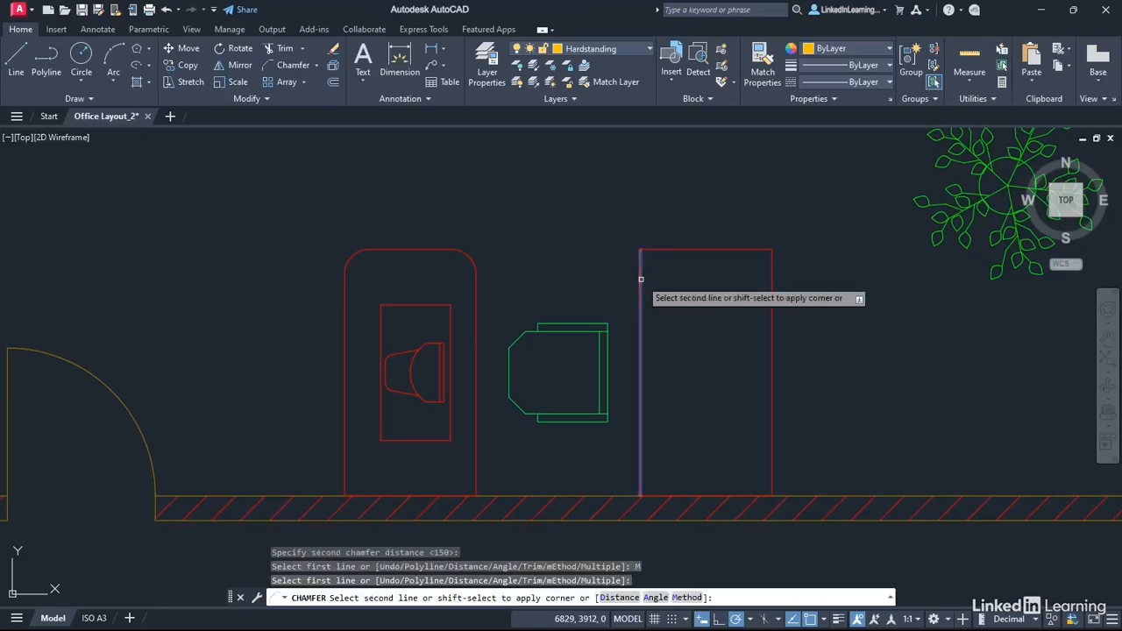
left_click(677, 250)
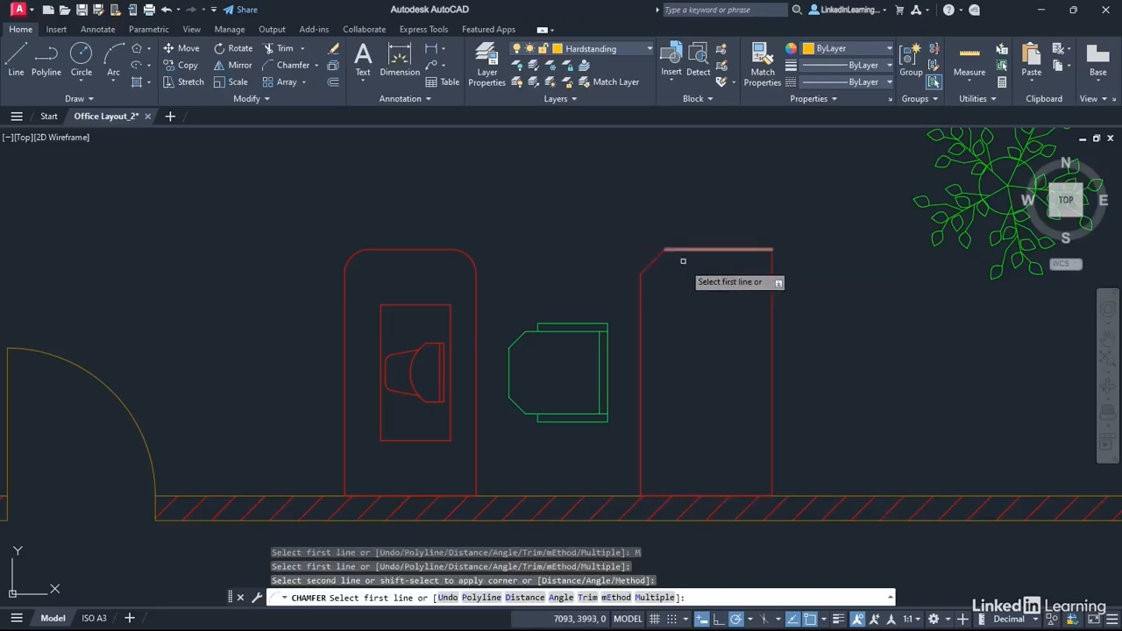
- Chamfer the upper-right corner of the empty desk with the same distances and finish the Chamfer command
left_click(750, 250)
left_click(770, 311)
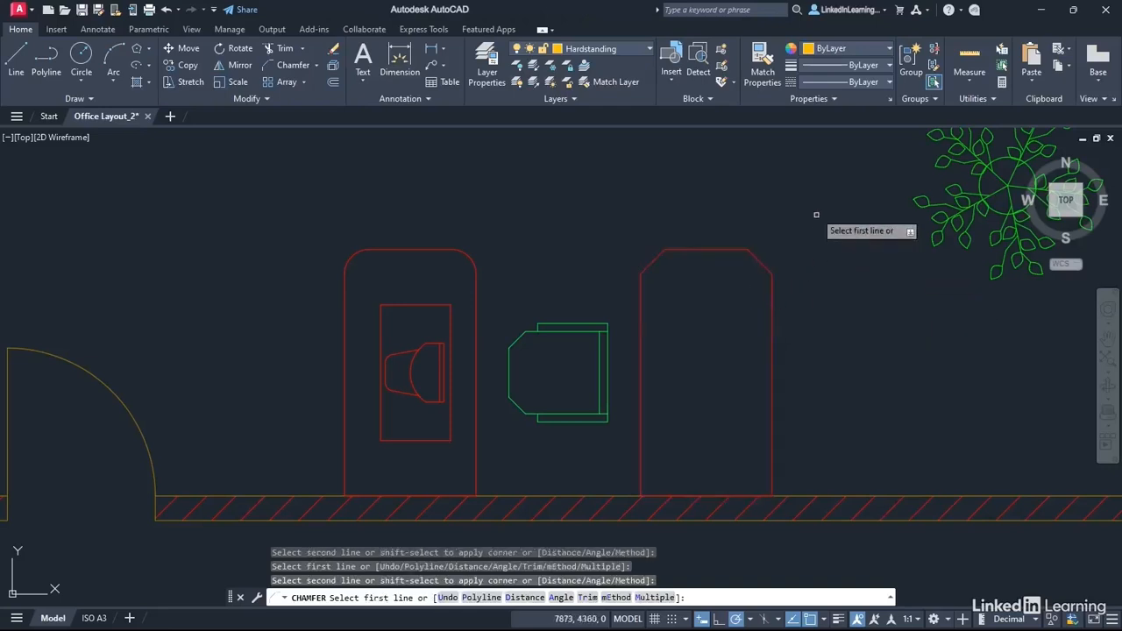
key("Return")
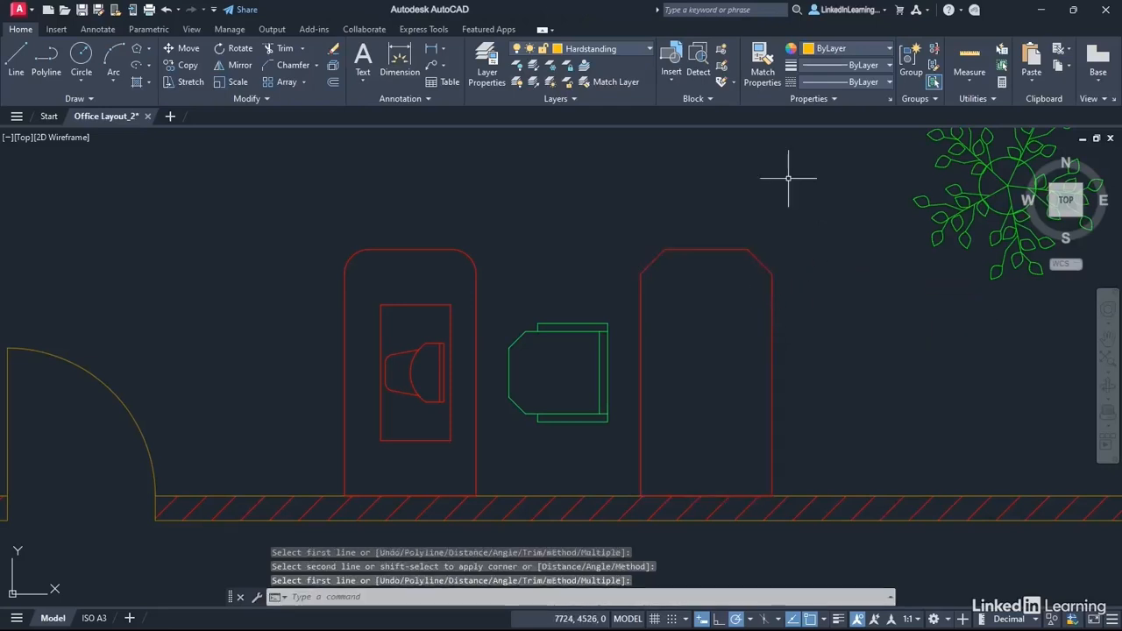